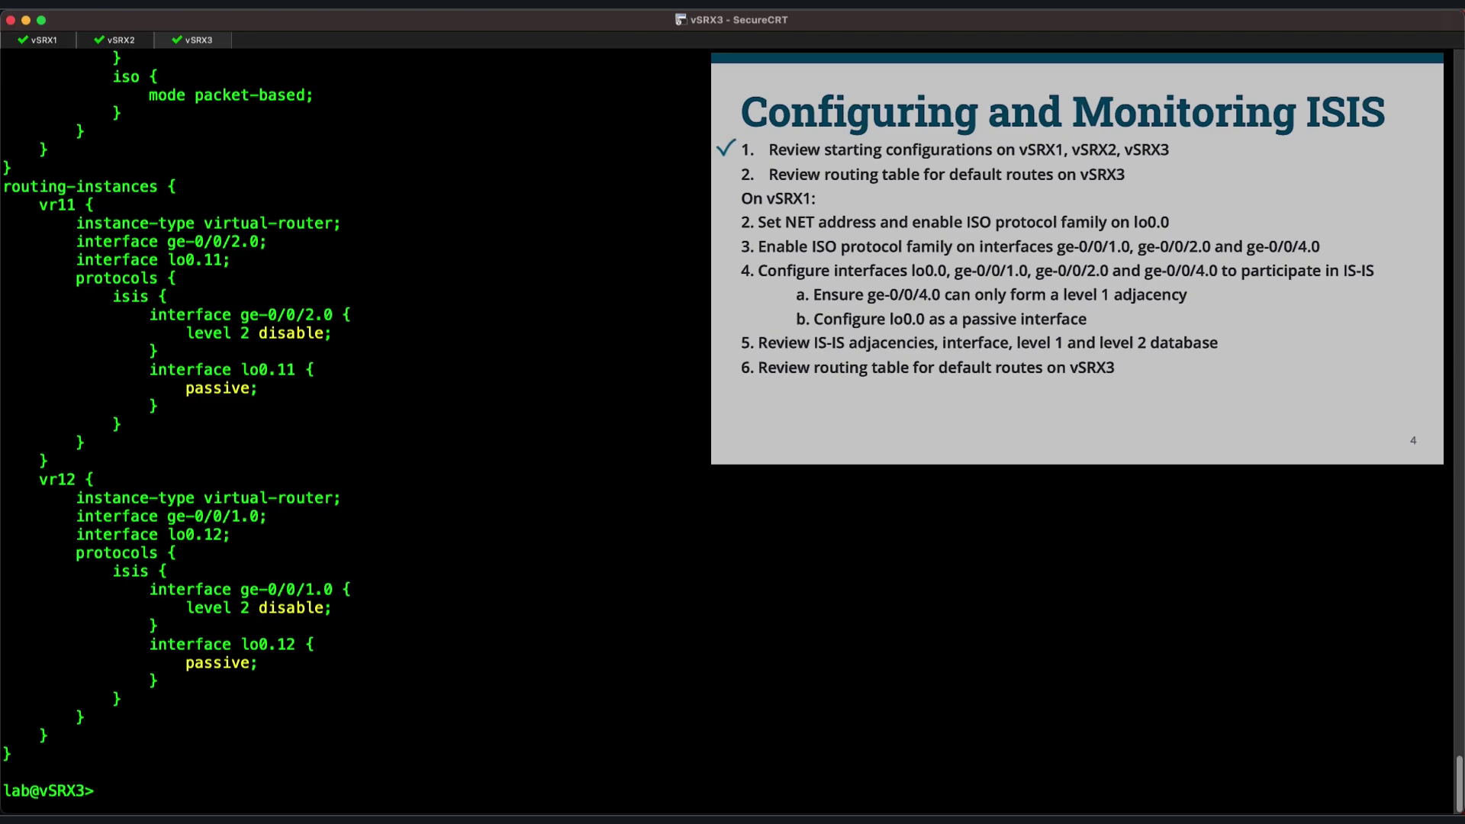
Display vSRX3's full routing table with show route, then switch to the vSRX1 session.
type("show route")
key("Return")
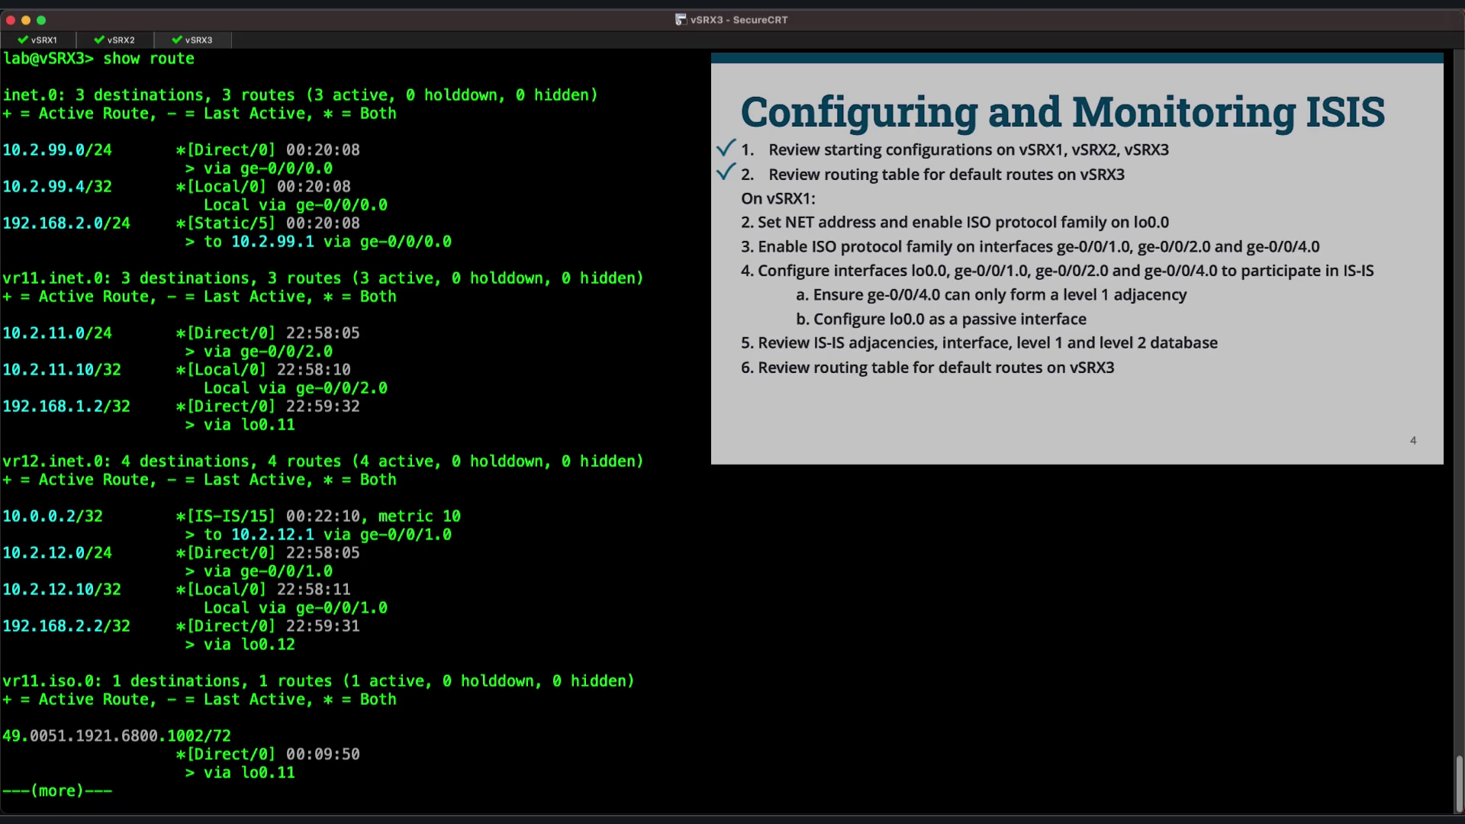
key("space")
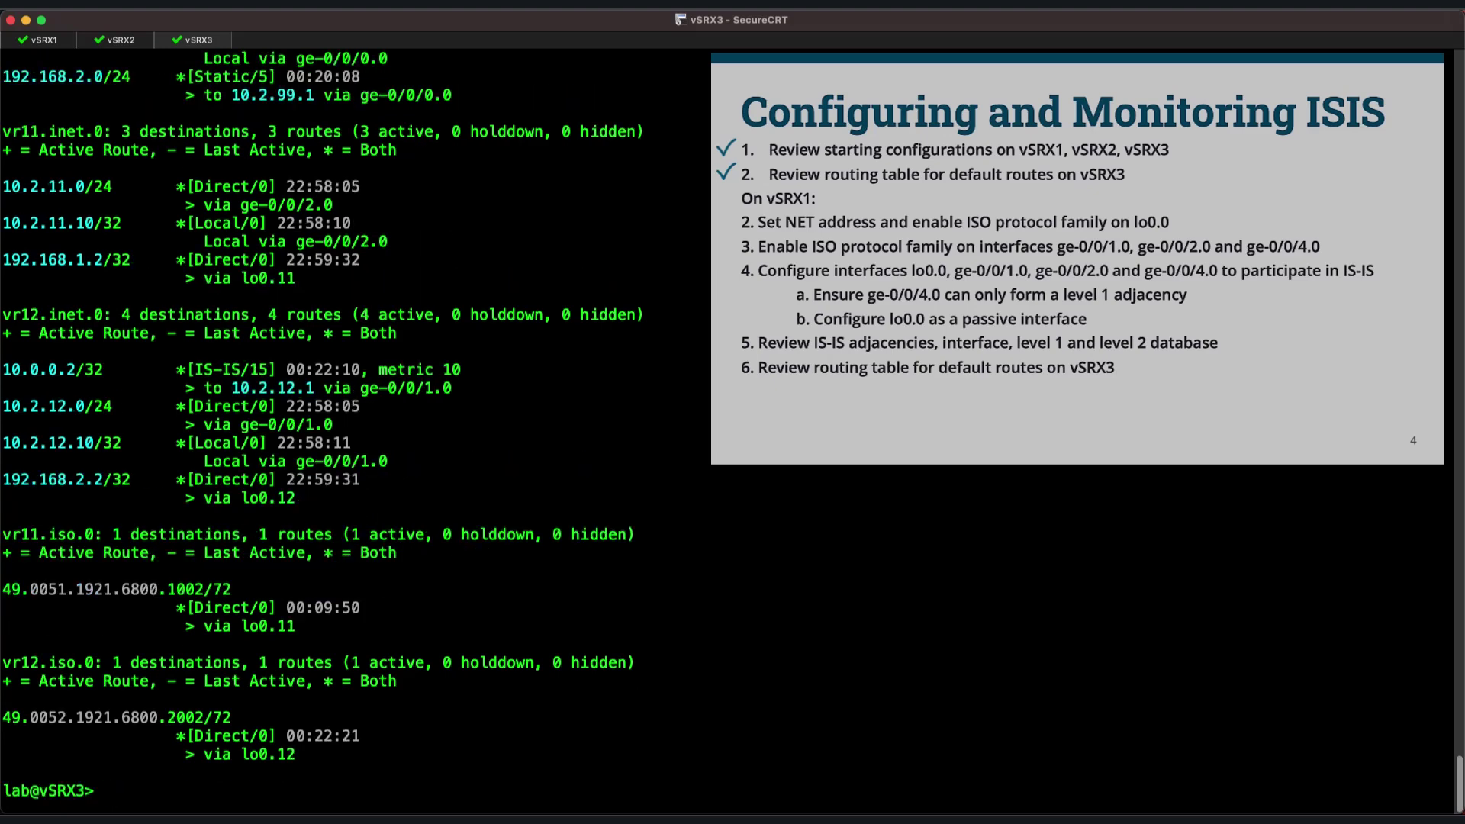
key("super+1")
Enter exclusive configuration mode and give lo0.0 ISO address 49.0051.0100.0000.0001.00.
type("edit ex")
key("Return")
type("set")
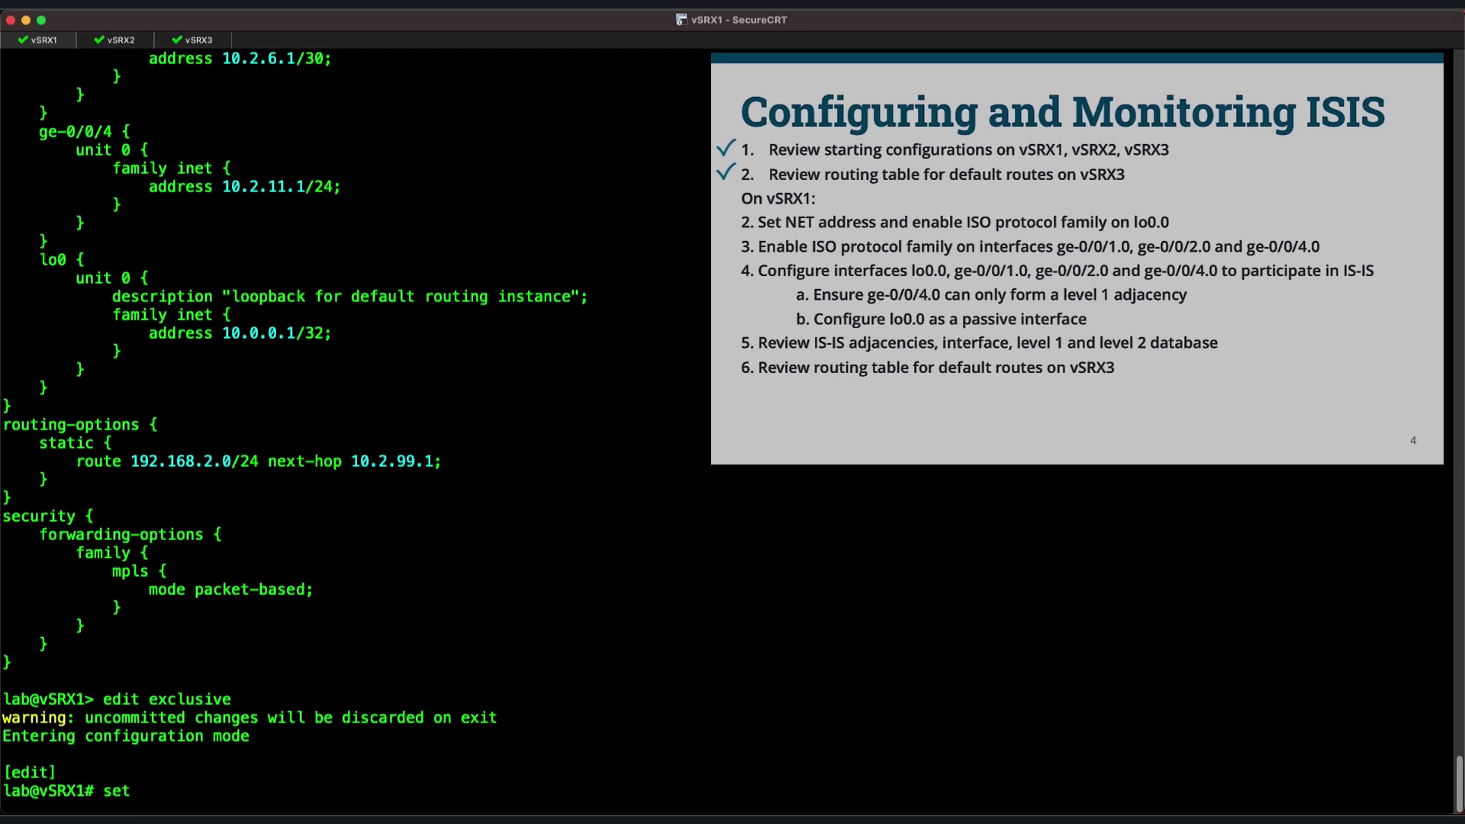
type(" interfaces lo0.0 family")
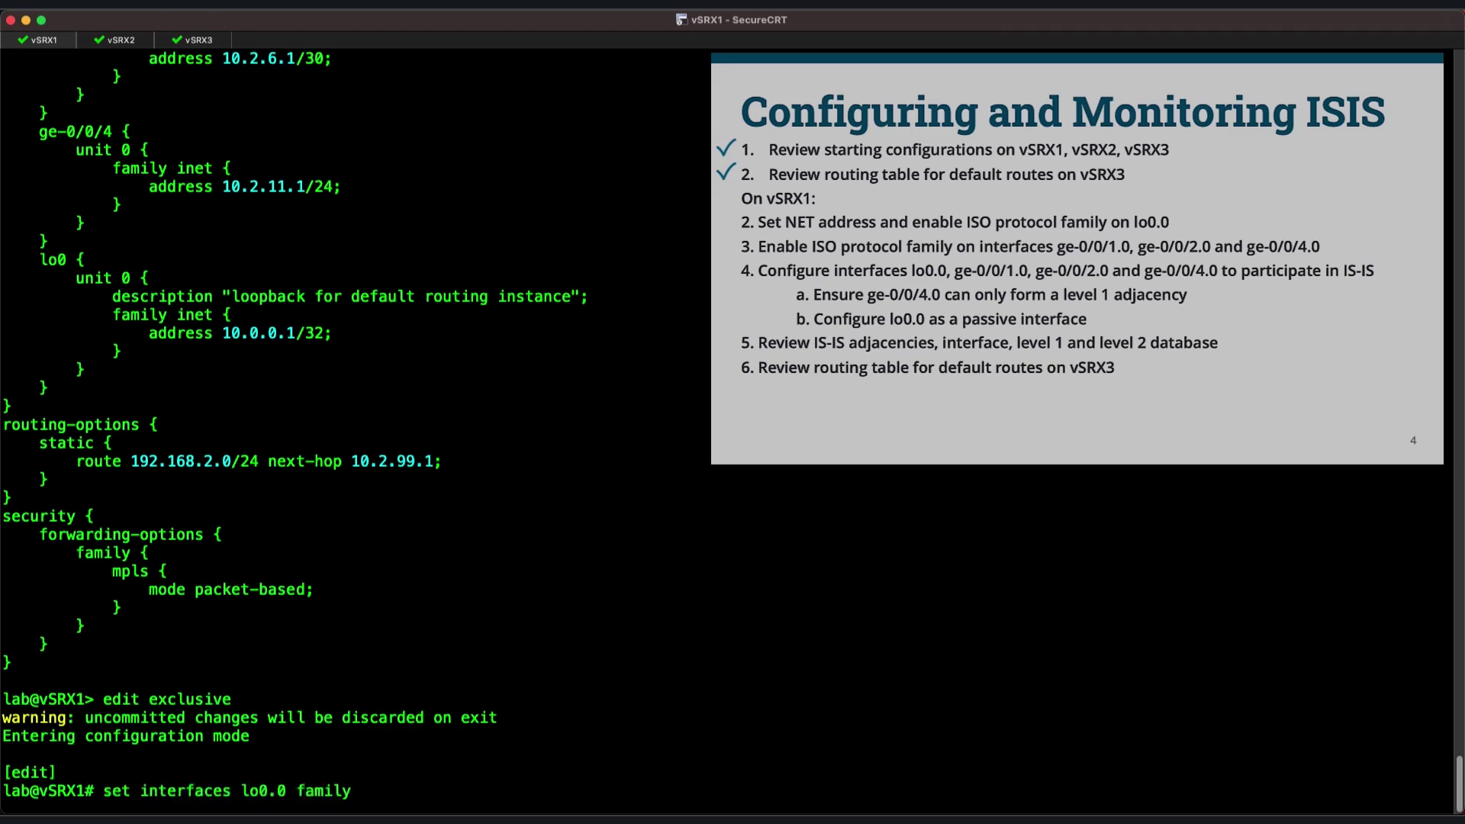
type(" iso address 49.00")
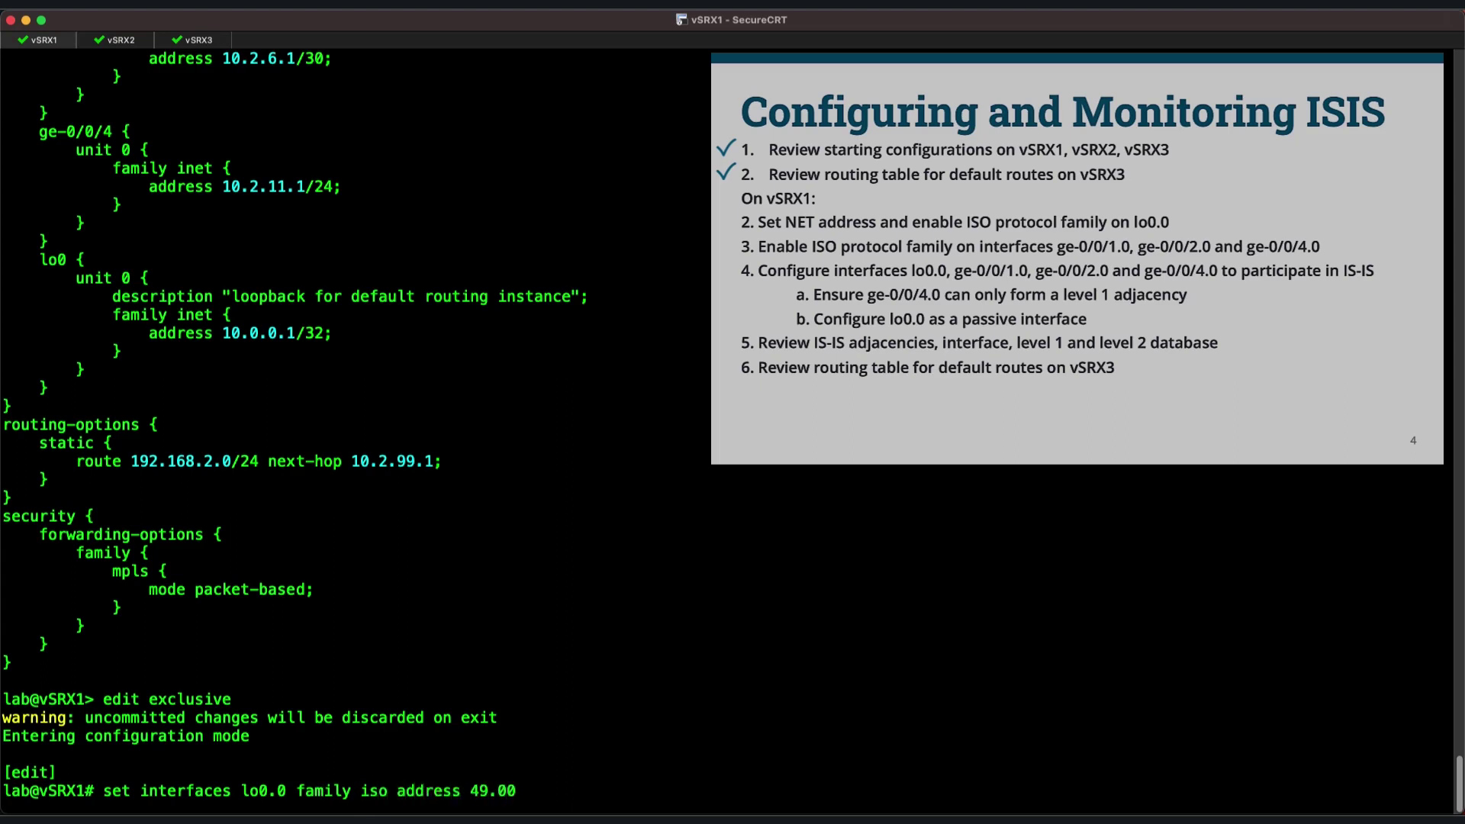
type("51.0100.0000.0001.00")
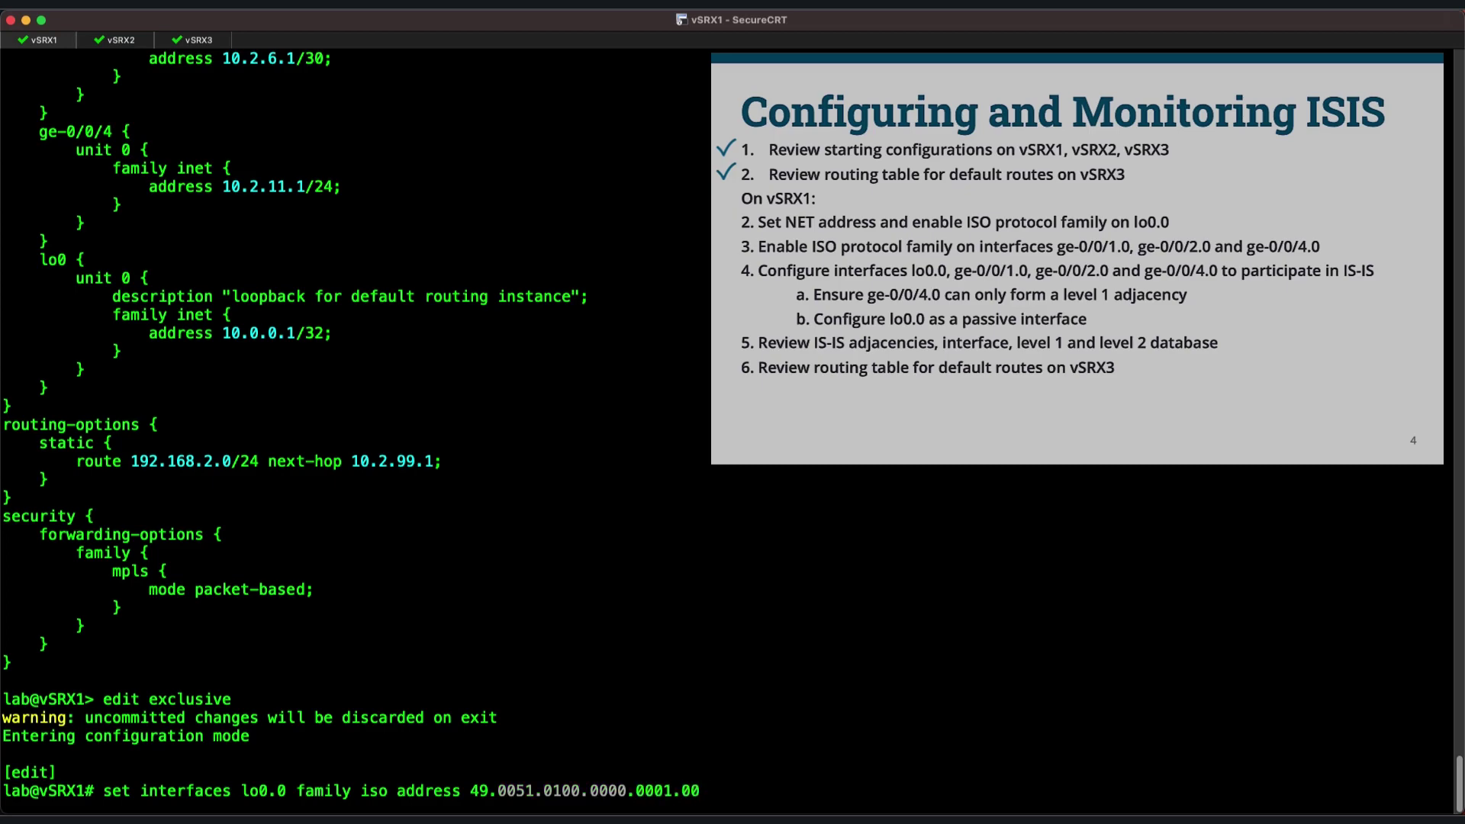
key("Return")
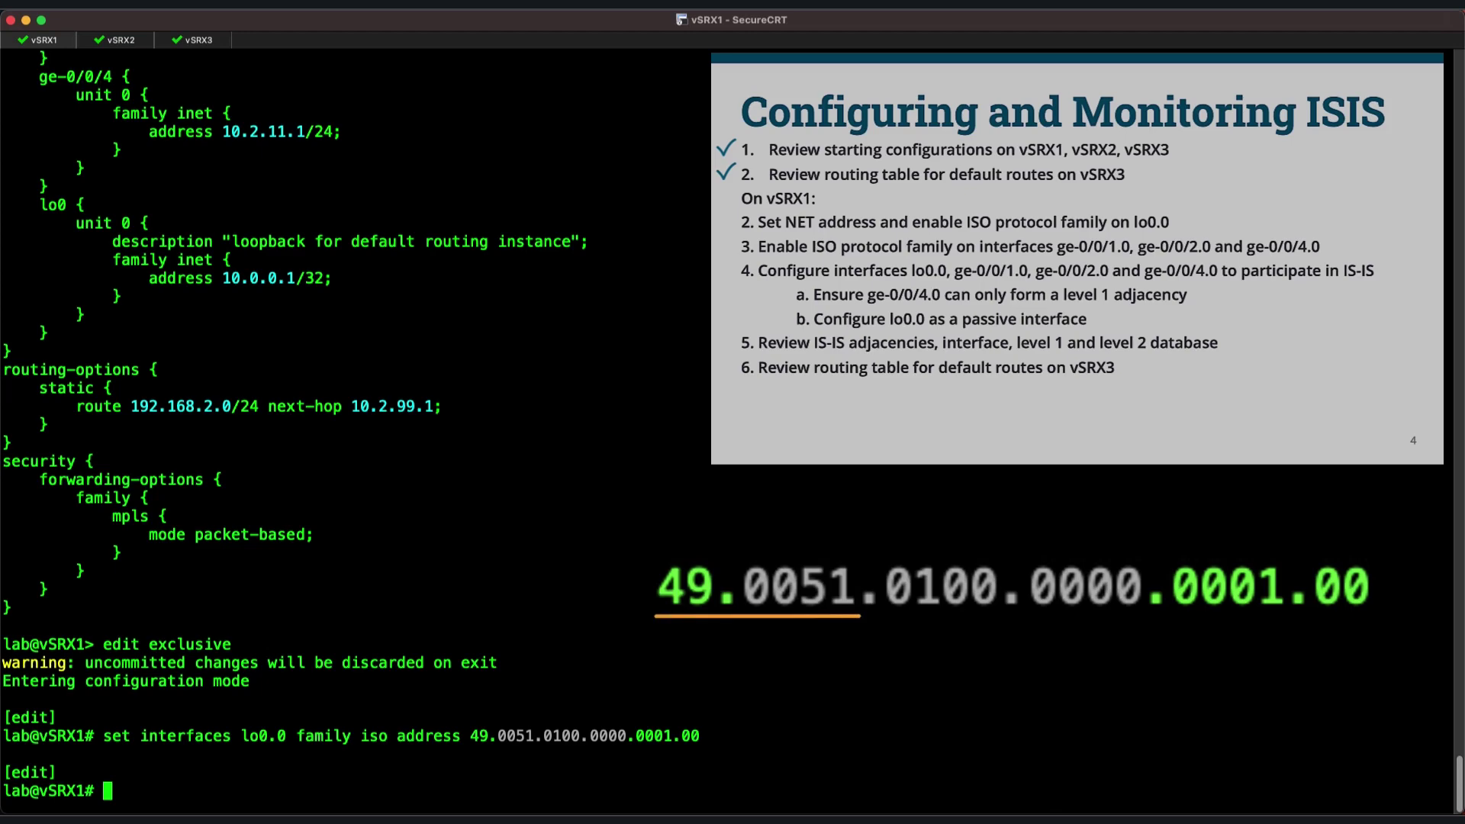
Enable family iso on ge-0/0/1.0 and ge-0/0/2.0.
type("set inte")
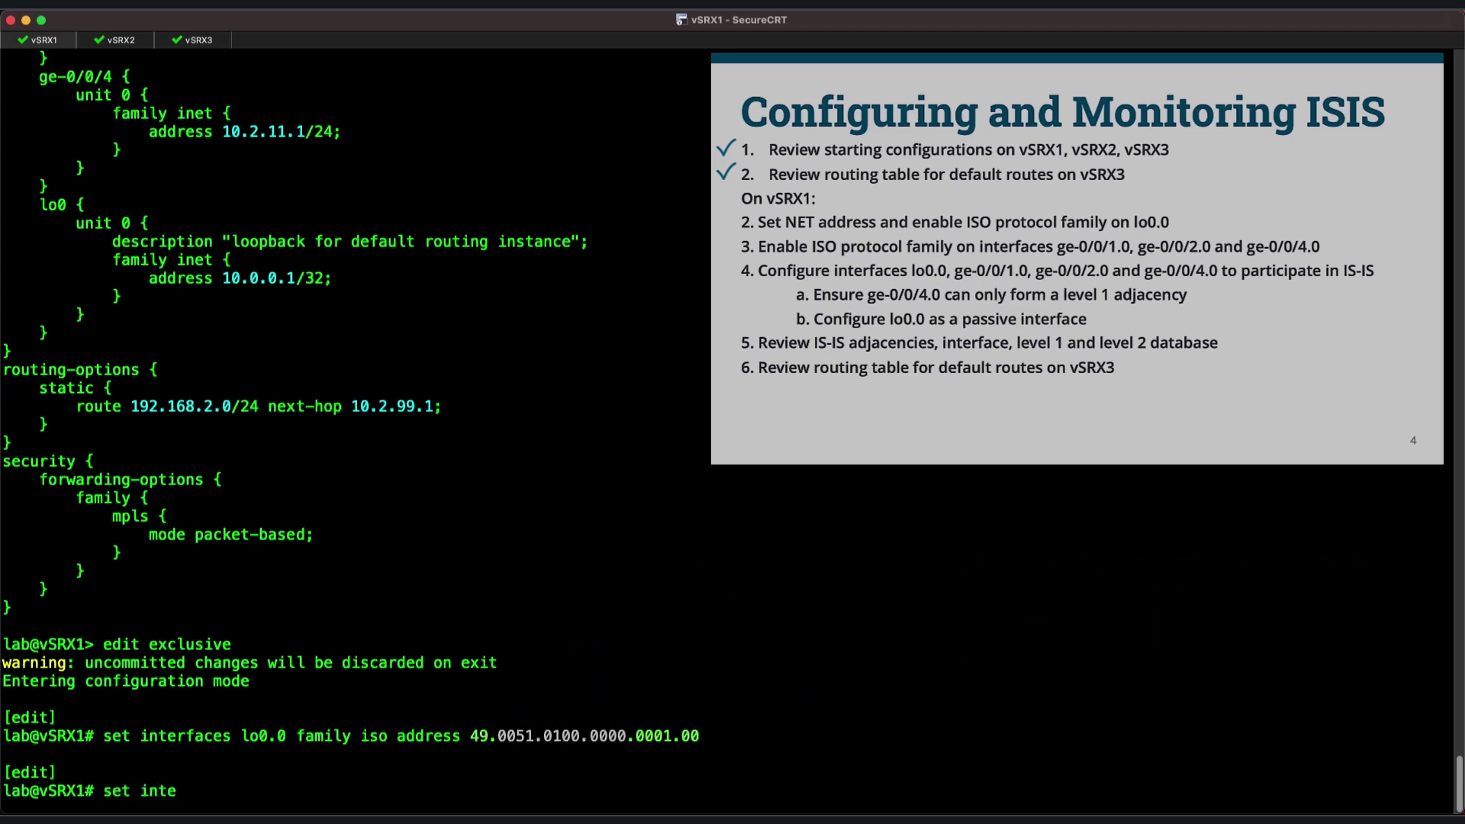
type("rfaces ge-")
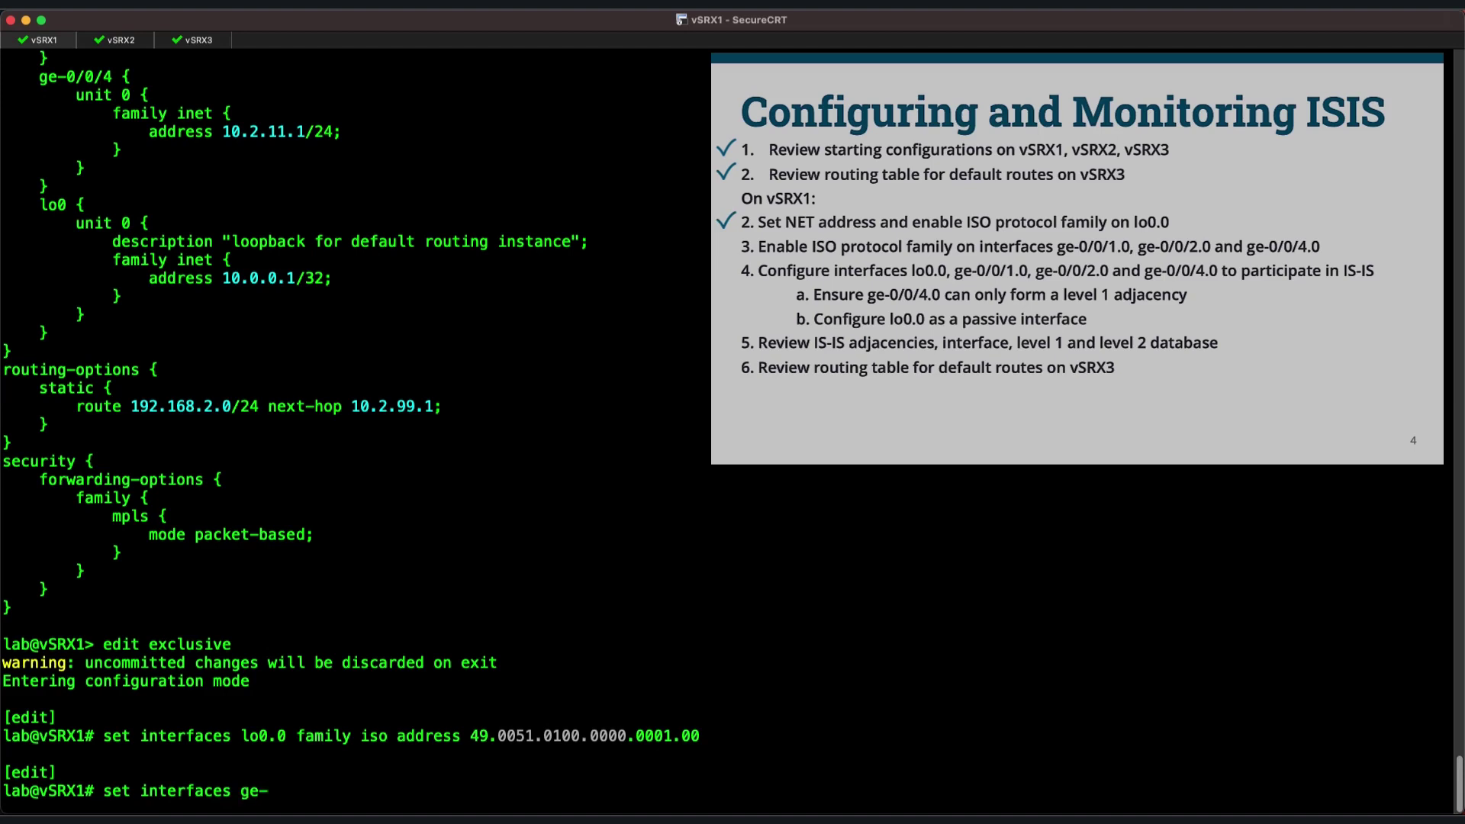
type("0/0/1.0 family iso")
key("Return")
key("Up")
key("Left")
key("Left")
key("Left")
key("Left")
key("Left")
key("Left")
key("Left")
key("Left")
key("Left")
key("Left")
key("Left")
key("Left")
key("Left")
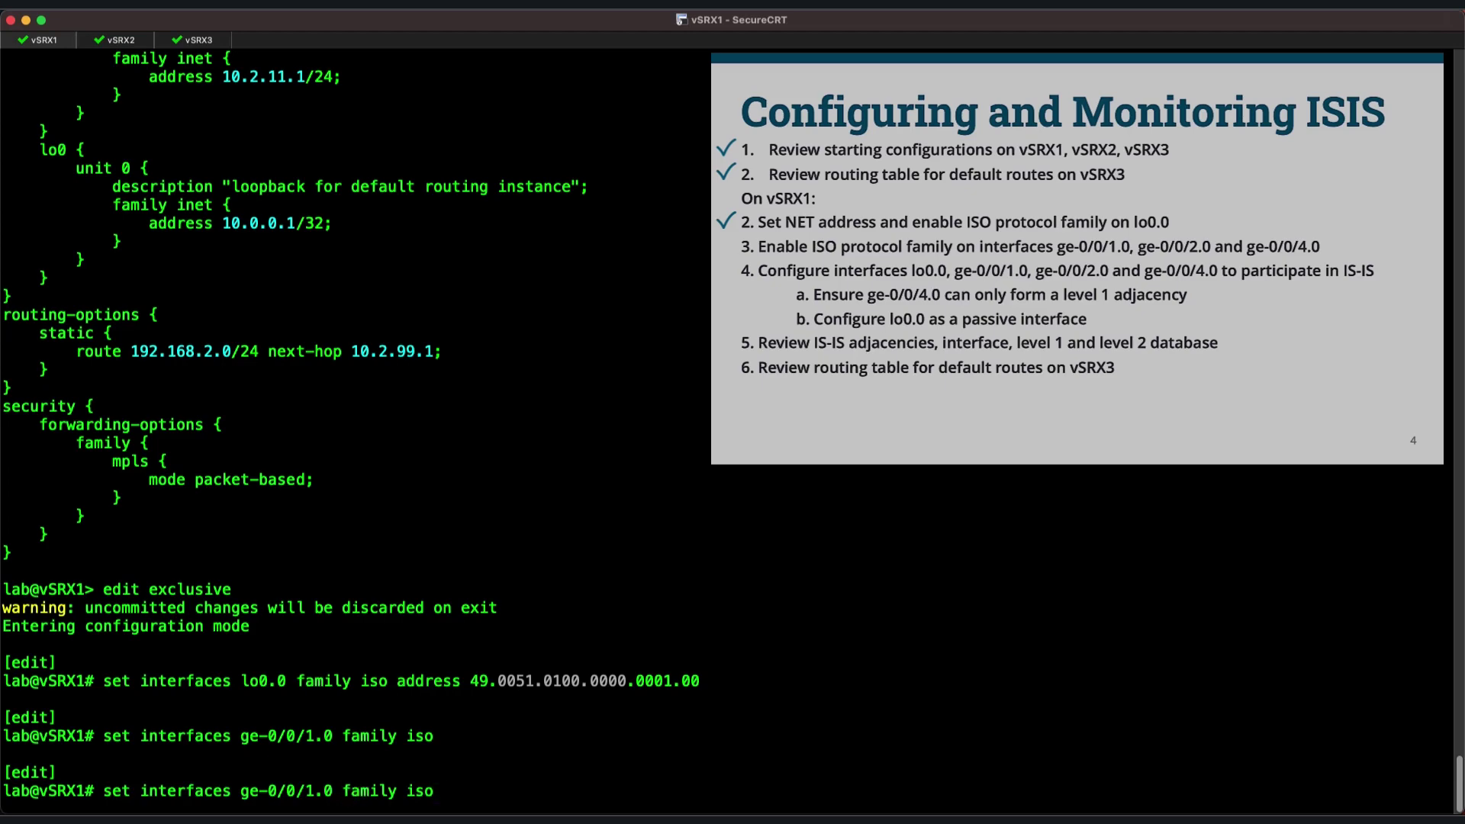
key("BackSpace")
type("2")
key("Return")
Enable family iso on ge-0/0/4.0, then start the lo0.0 passive IS-IS command.
key("Up")
key("Left")
key("Left")
key("Left")
key("Left")
key("Left")
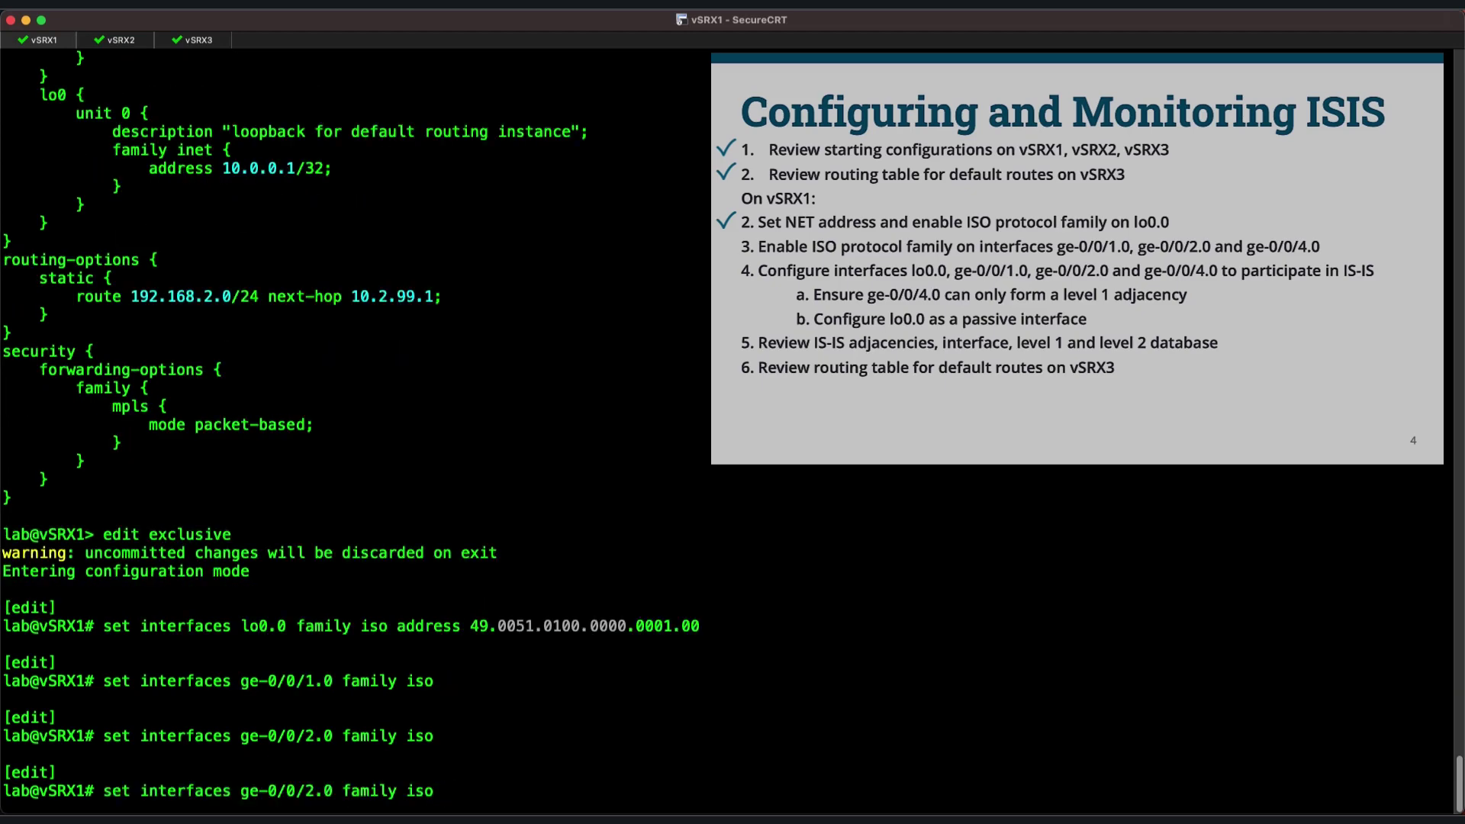
key("Left")
key("Left")
key("Left")
key("Left")
key("Left")
key("Left")
key("Left")
key("Left")
key("BackSpace")
type("4")
key("Return")
type("se")
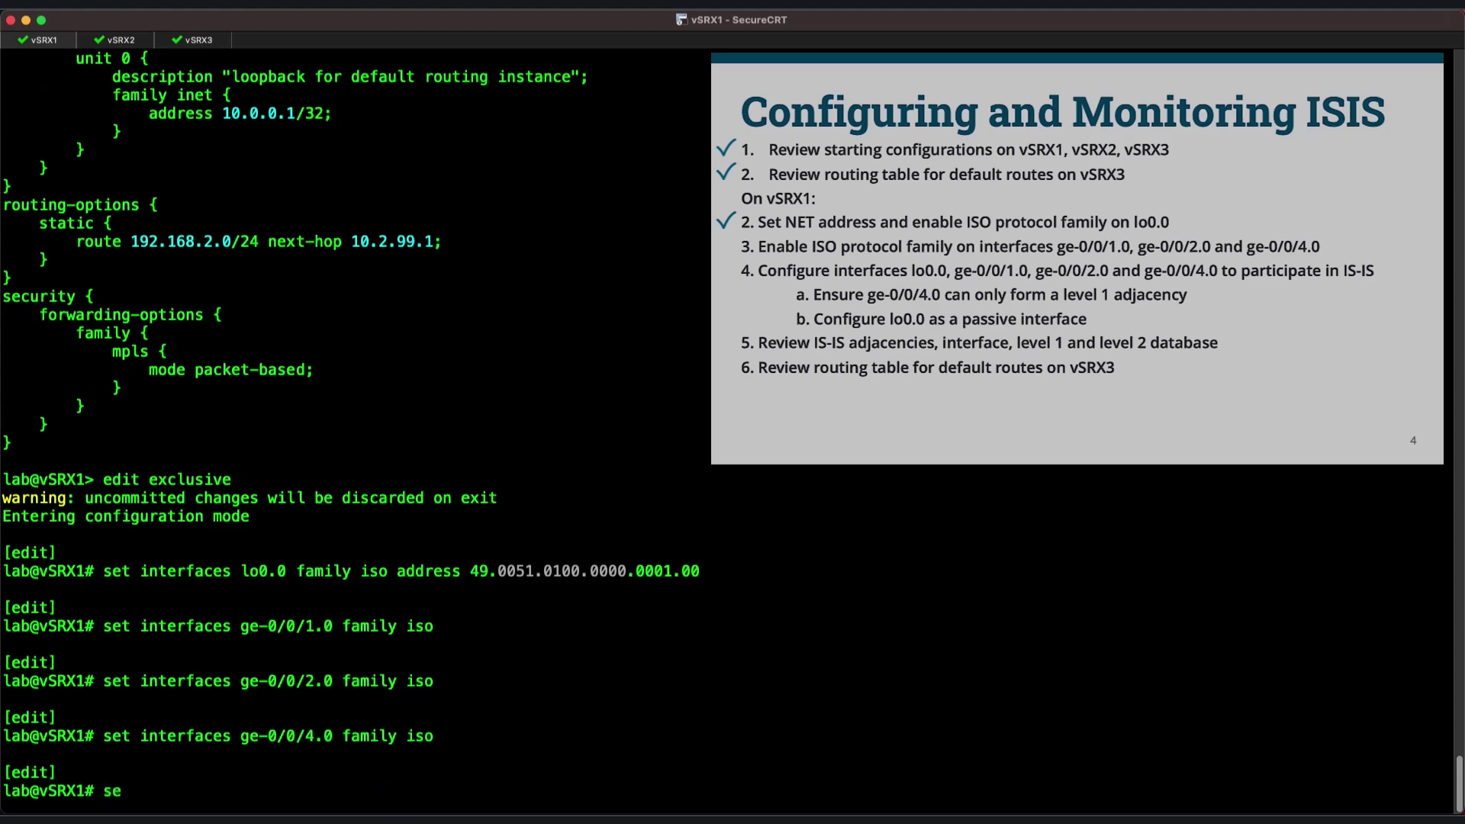
type("t protocols isis interfa")
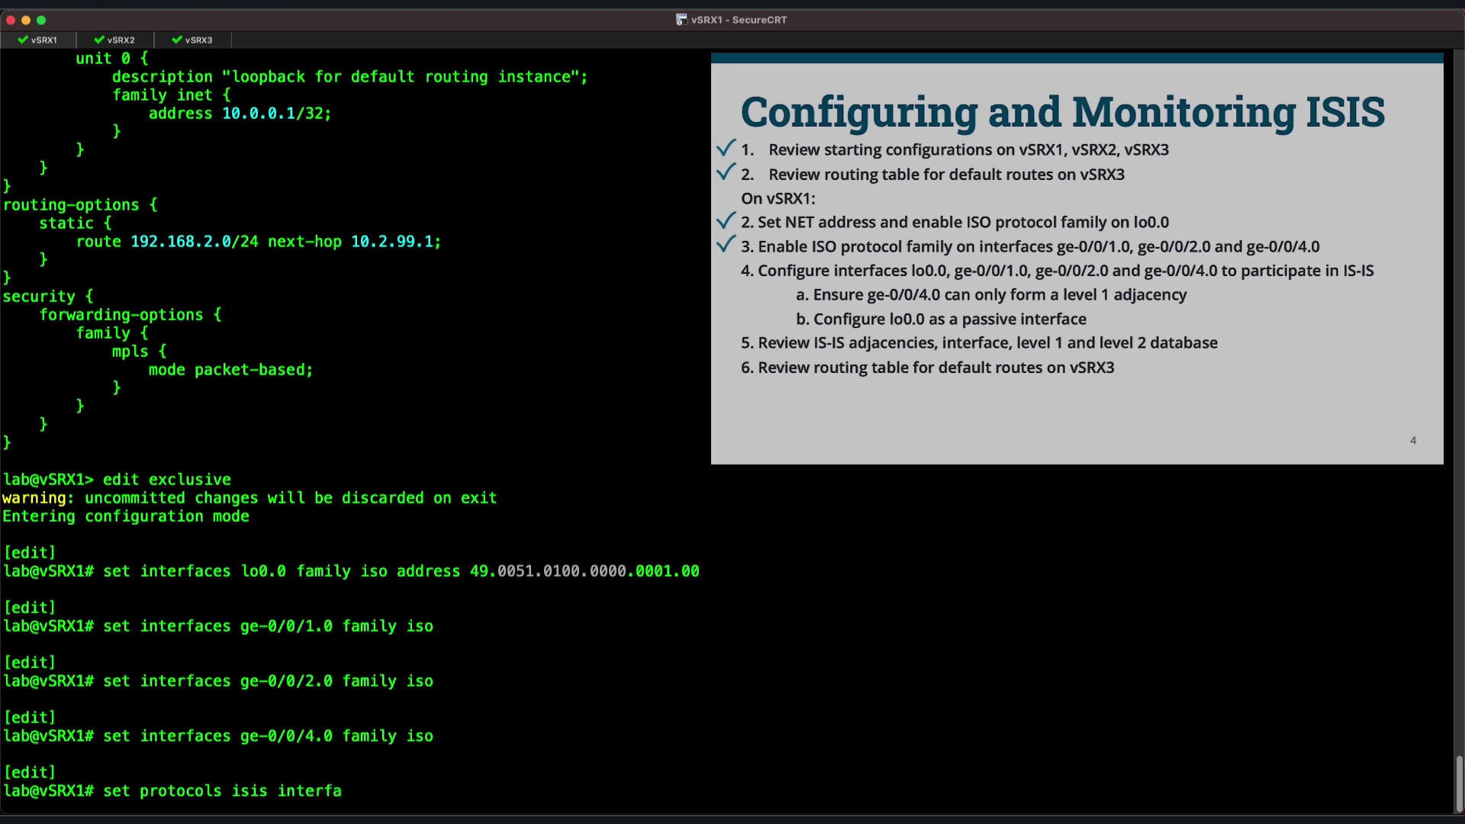
type("ce lo0.0 passive")
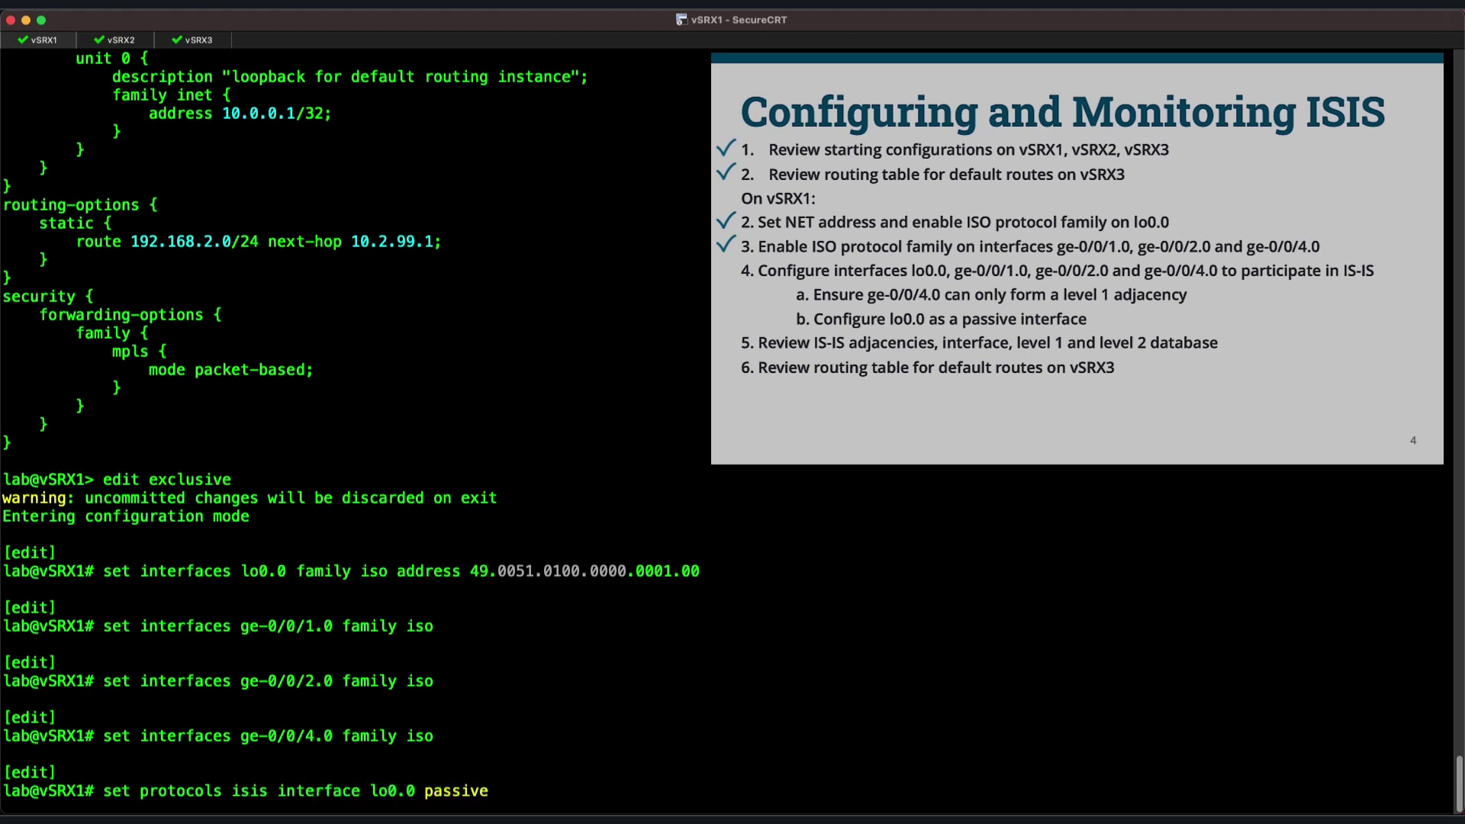
Make lo0.0 passive in IS-IS and disable level 1 on ge-0/0/1.0 and ge-0/0/2.0.
key("Return")
type("set prot")
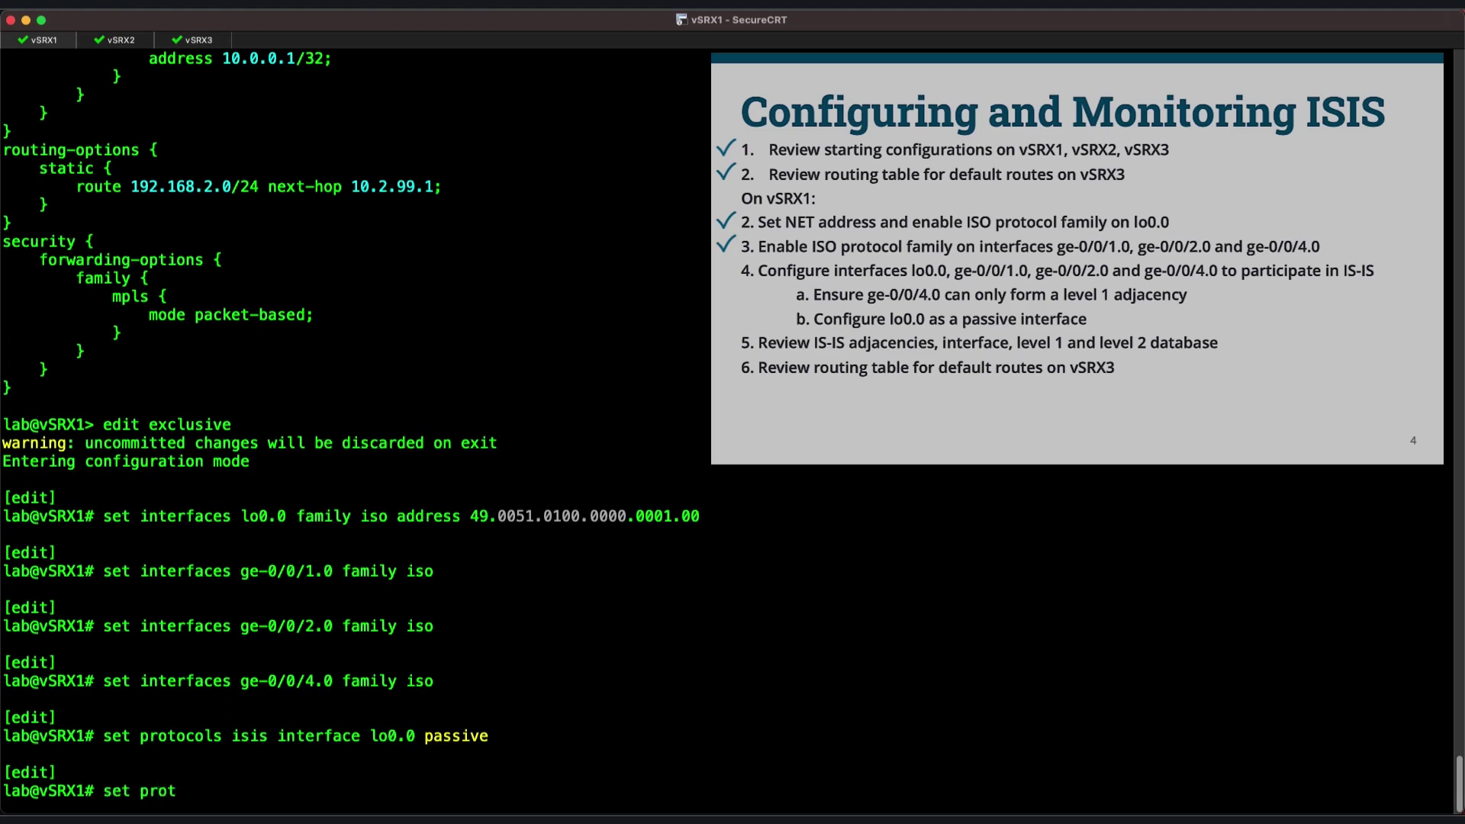
type("ocols isis interface ge")
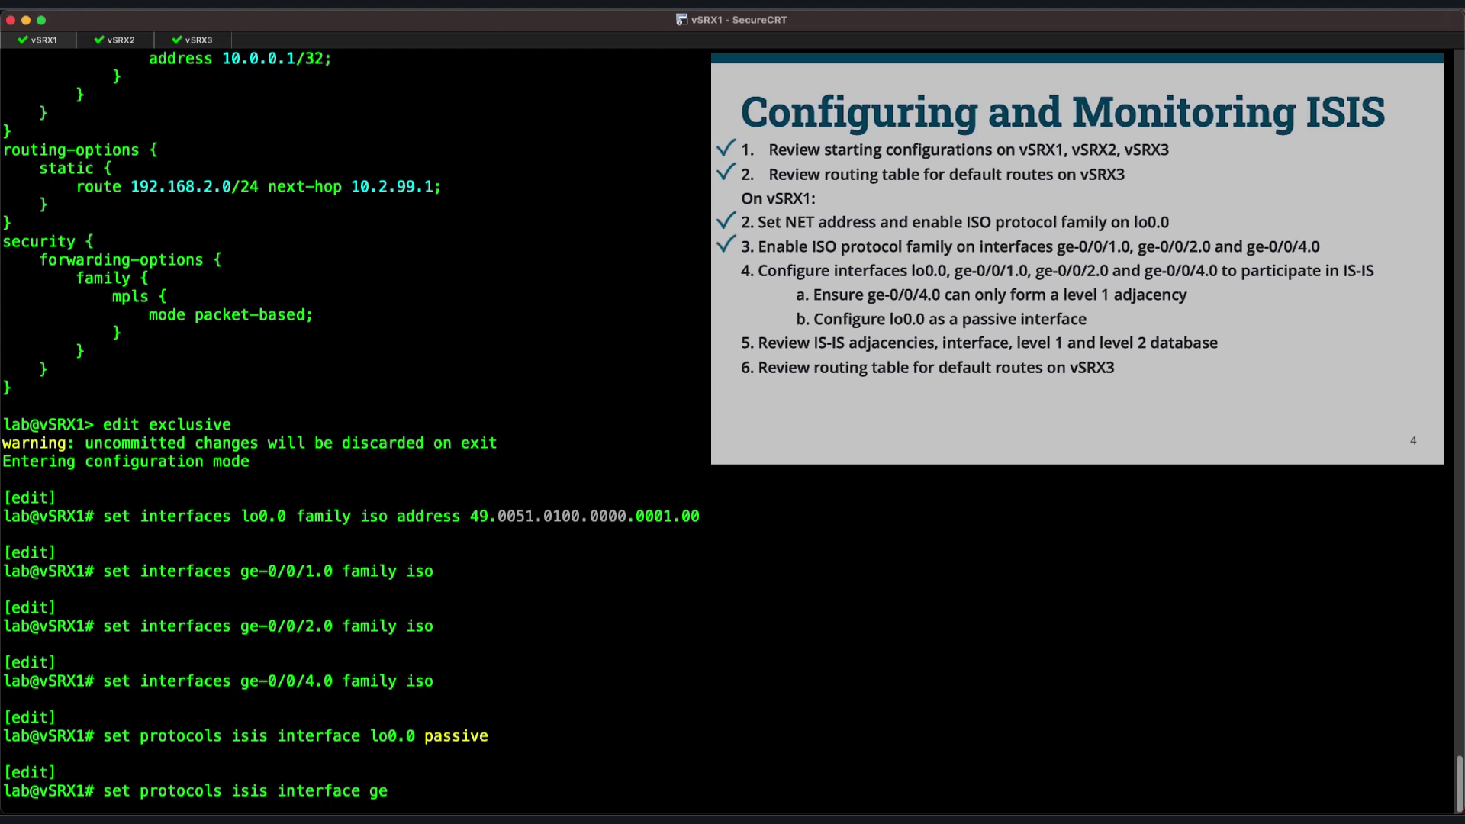
type("-0/0/1.0 level 1 disable")
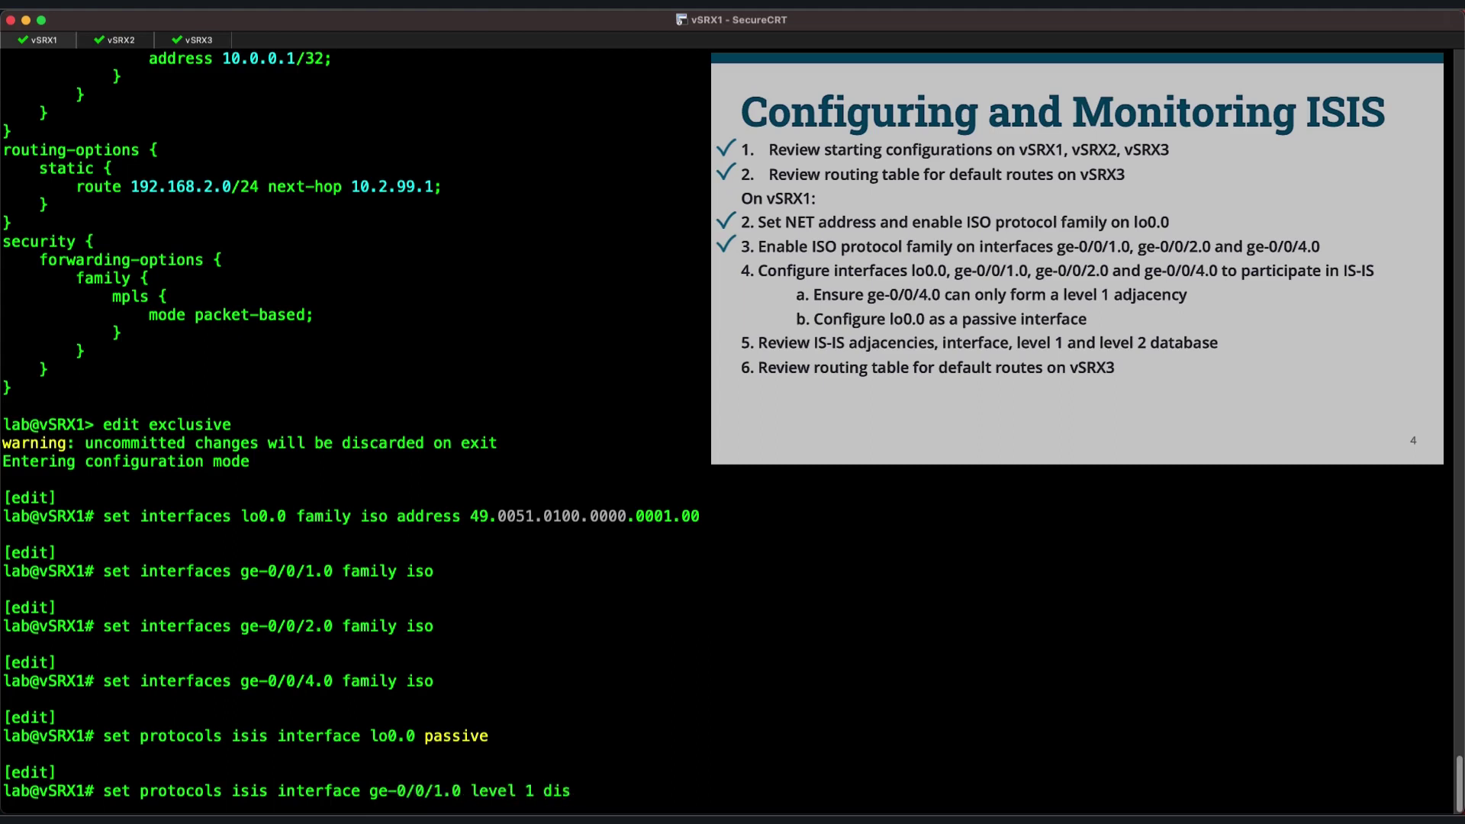
key("Return")
key("Up")
key("Left")
key("Left")
key("Left")
key("Left")
key("Left")
key("Left")
key("Left")
key("Left")
key("Left")
key("Left")
key("Left")
key("Left")
key("Left")
key("Left")
key("Left")
key("Left")
key("Left")
key("Left")
key("BackSpace")
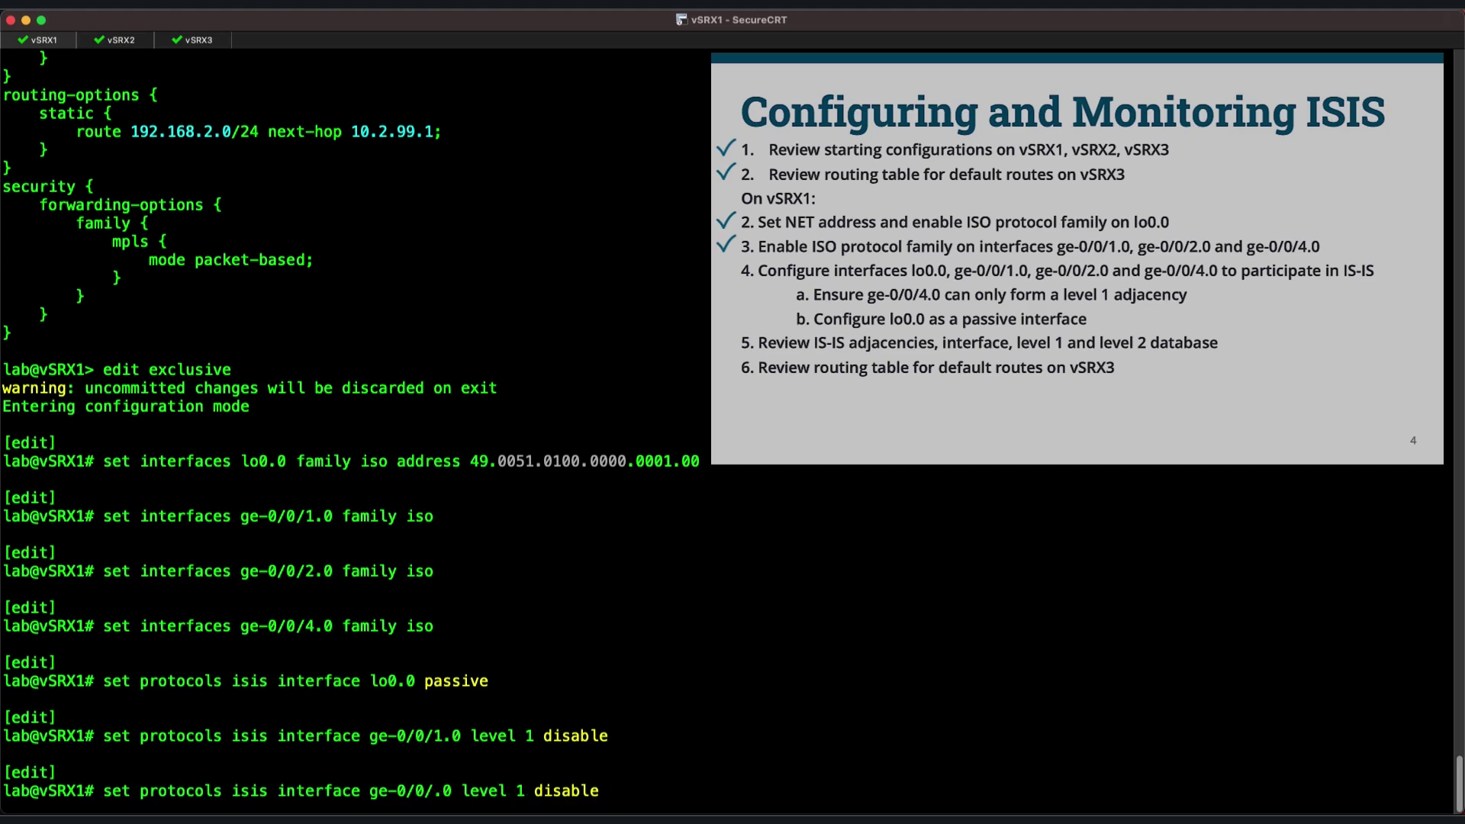
type("2")
key("Return")
Add a level 2 disable on ge-0/0/2.0 by mistake, then delete it.
key("Up")
key("Left")
key("Left")
key("Left")
key("Left")
key("Left")
key("Left")
key("Left")
key("Left")
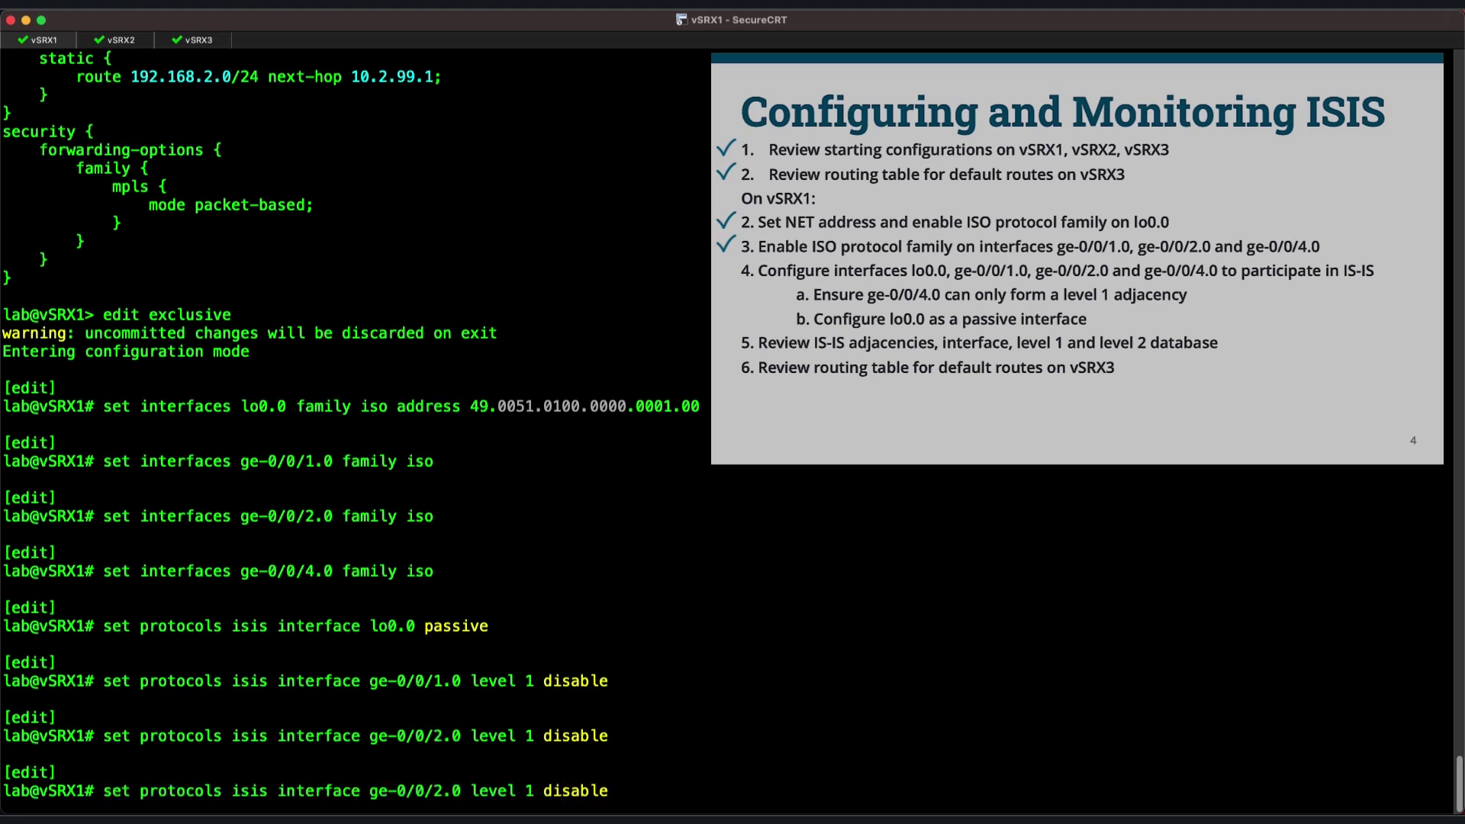
key("BackSpace")
type("2")
key("Return")
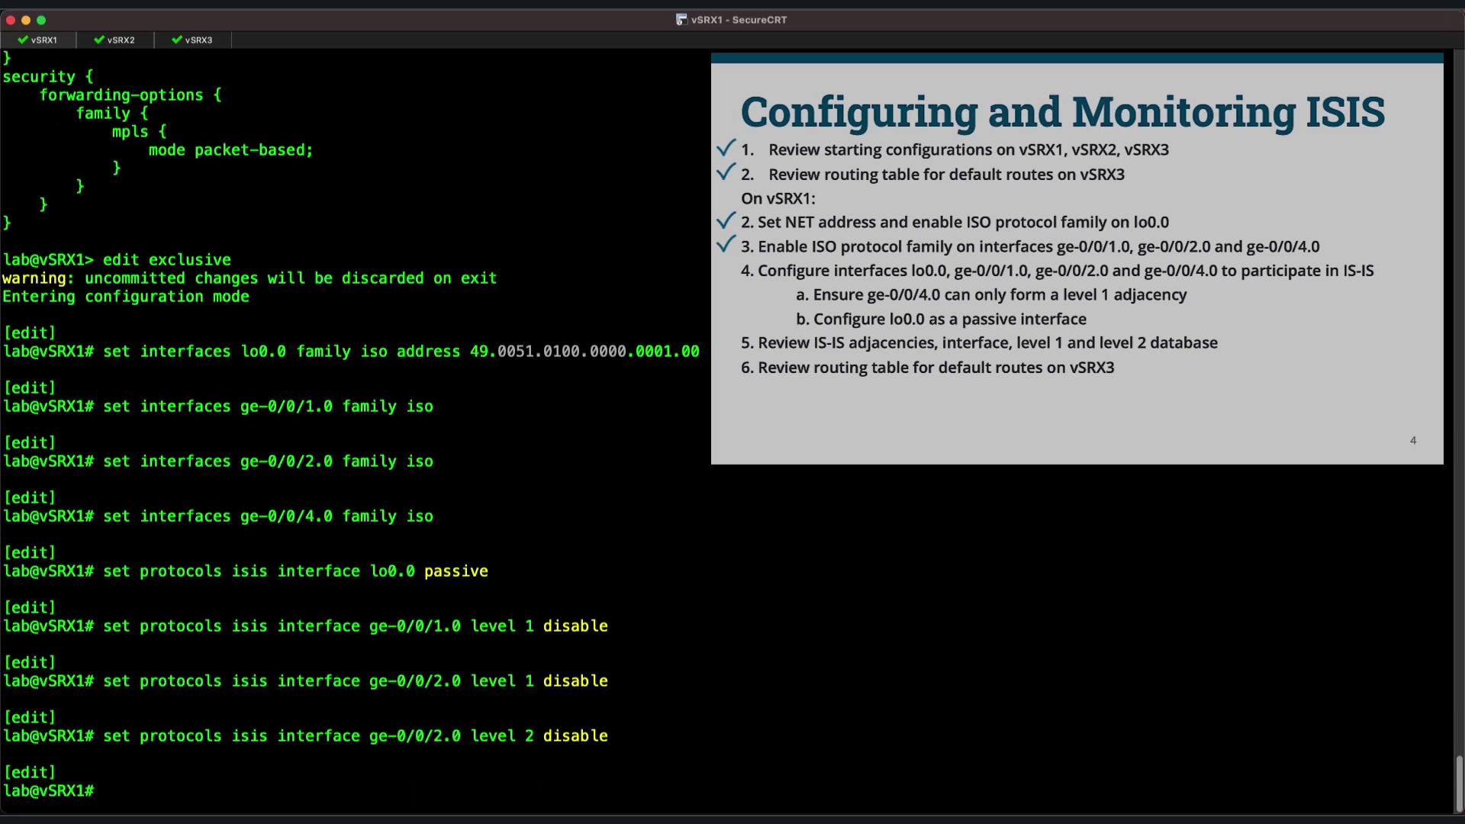
key("Up")
key("ctrl+a")
key("Right")
key("Right")
key("Right")
key("BackSpace")
key("BackSpace")
key("BackSpace")
type("delete")
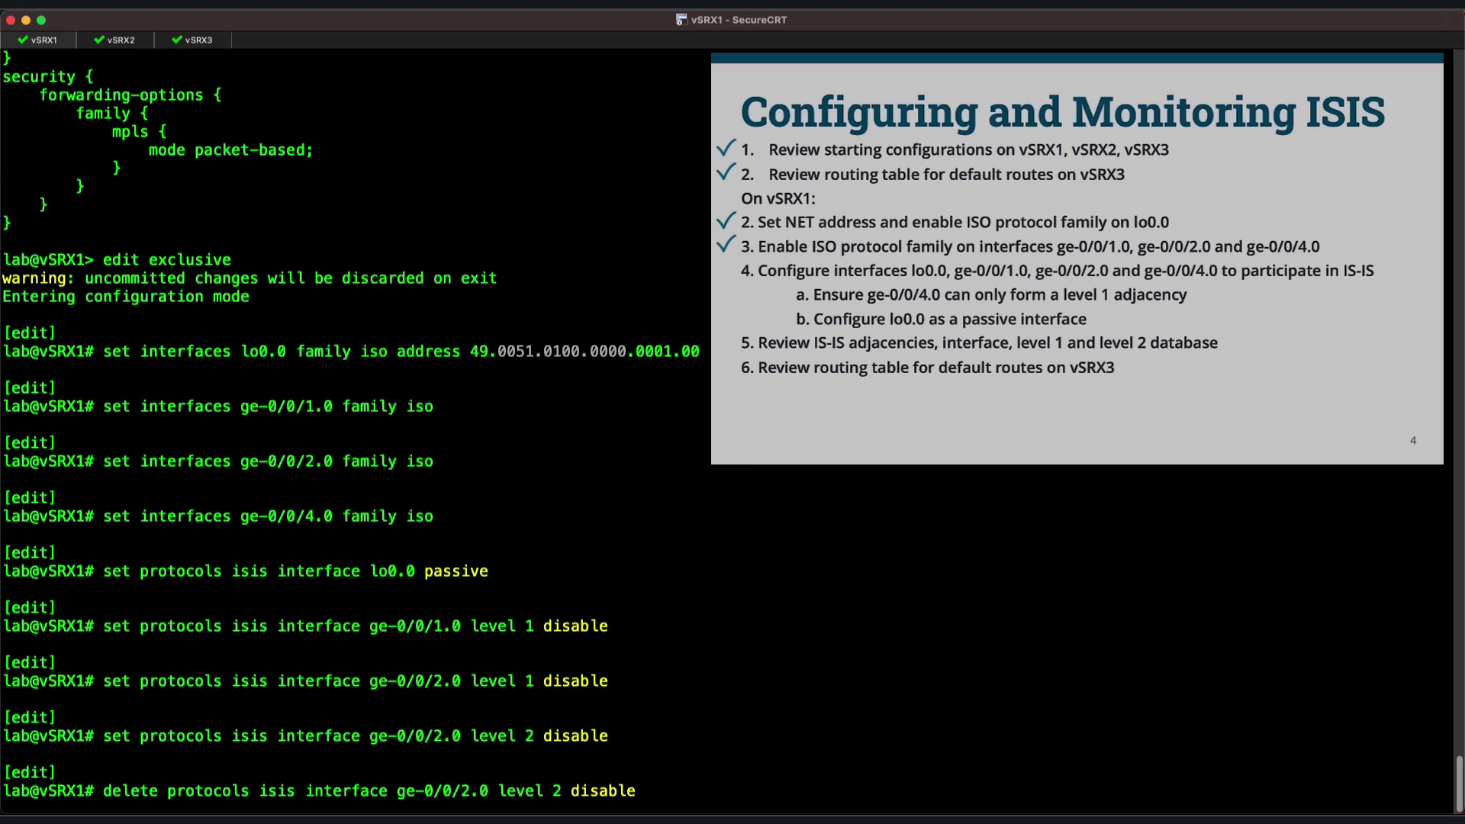
key("Return")
Disable IS-IS level 2 on ge-0/0/4.0.
key("Up")
key("Up")
key("Left")
key("Left")
key("Left")
key("Left")
key("Left")
key("Left")
key("Left")
key("Left")
key("Left")
key("Left")
key("Left")
key("Left")
key("Left")
key("Left")
key("Left")
key("Left")
key("Left")
key("Left")
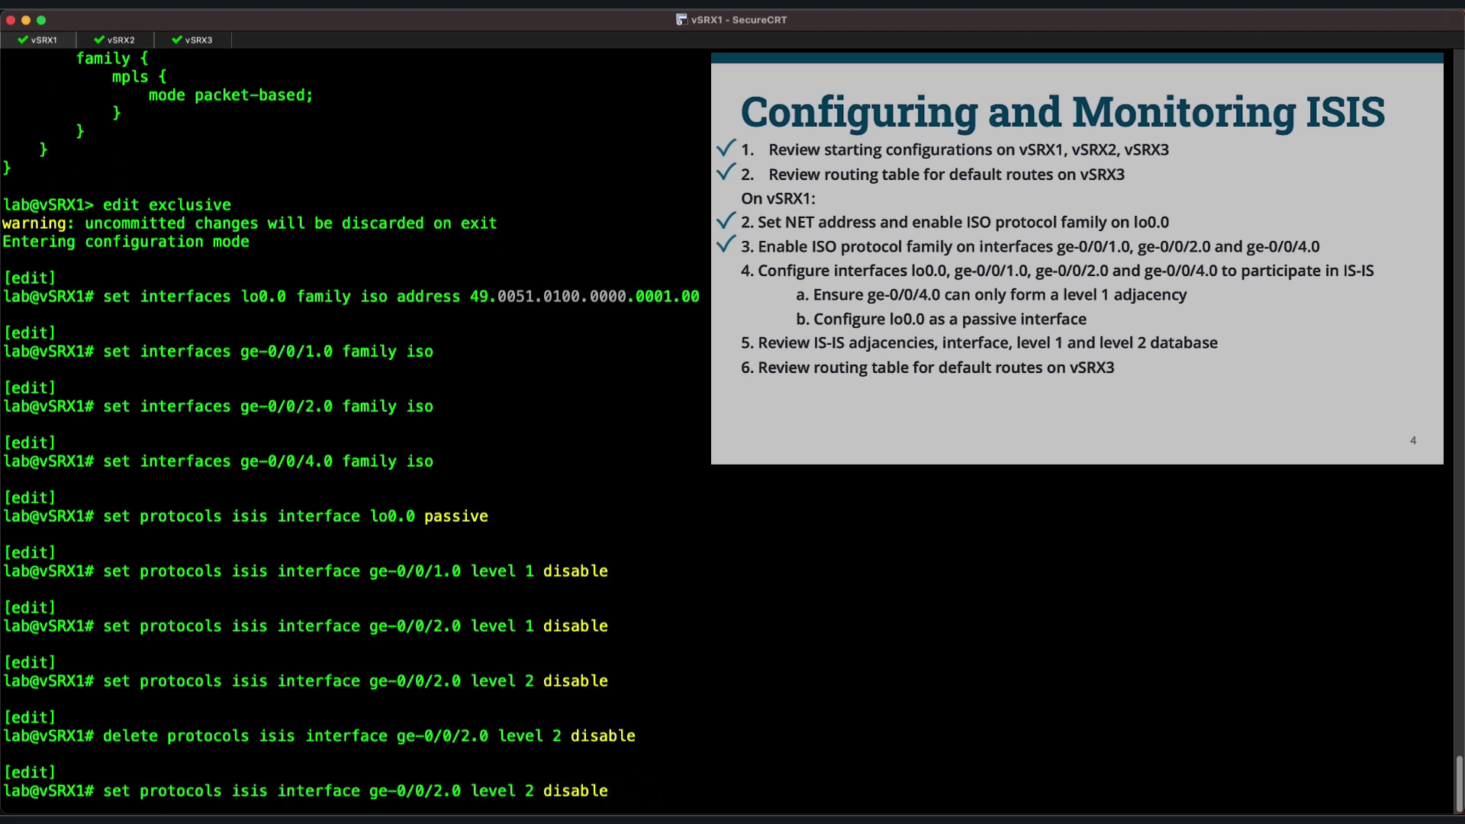
key("BackSpace")
type("4")
key("Return")
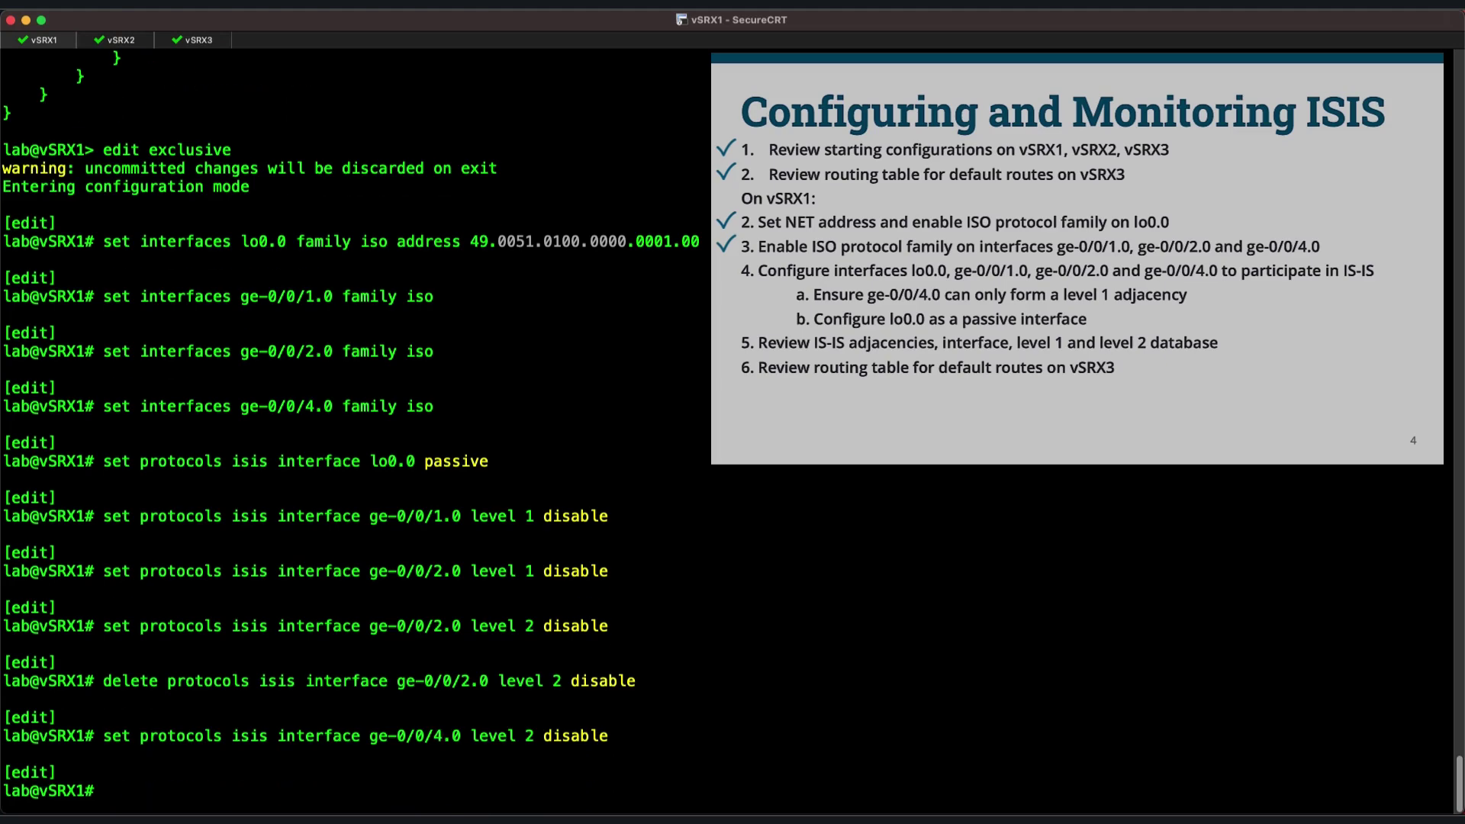
Review the uncommitted changes with show | compare, then type commit.
type("show | compare")
key("Return")
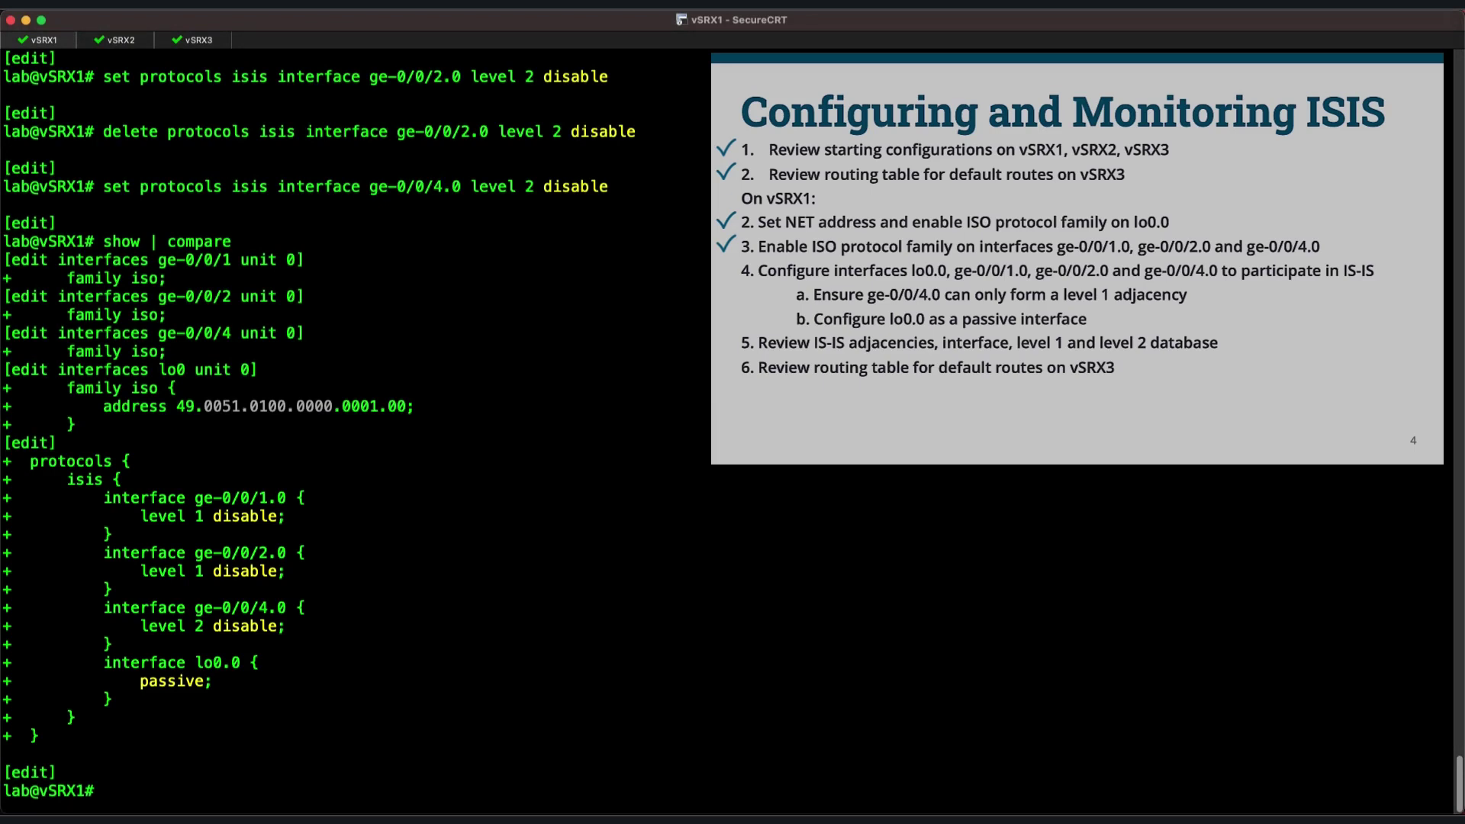
type("commit")
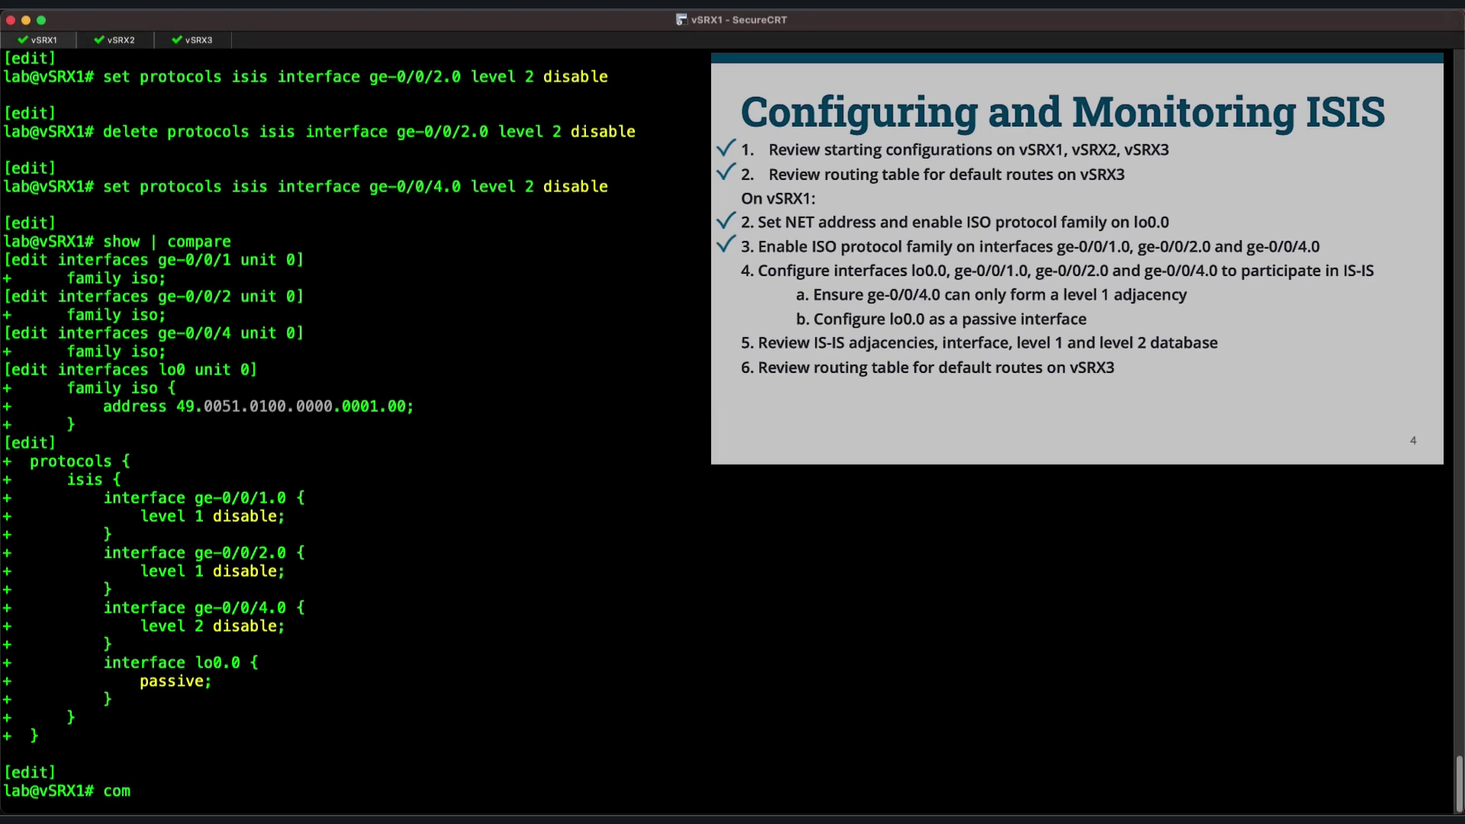